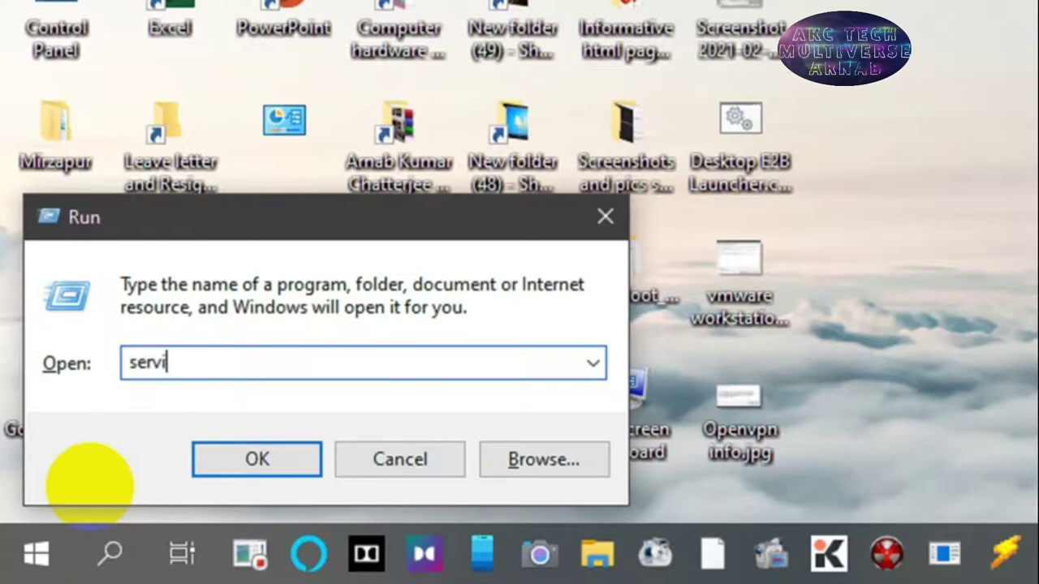
Open the Windows Services console by running services.msc.
text(.msc)
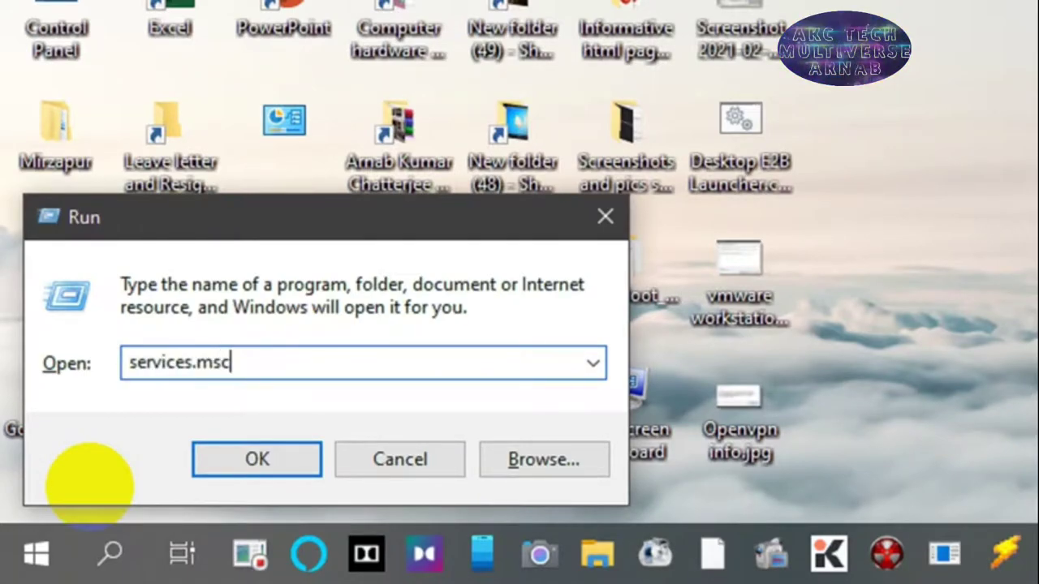
key(Return)
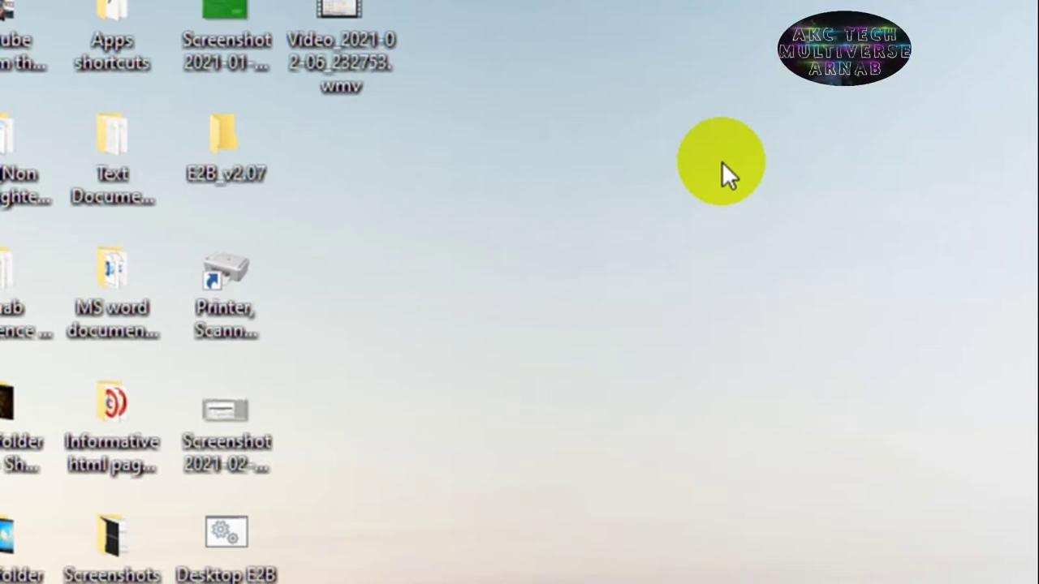
key(Return)
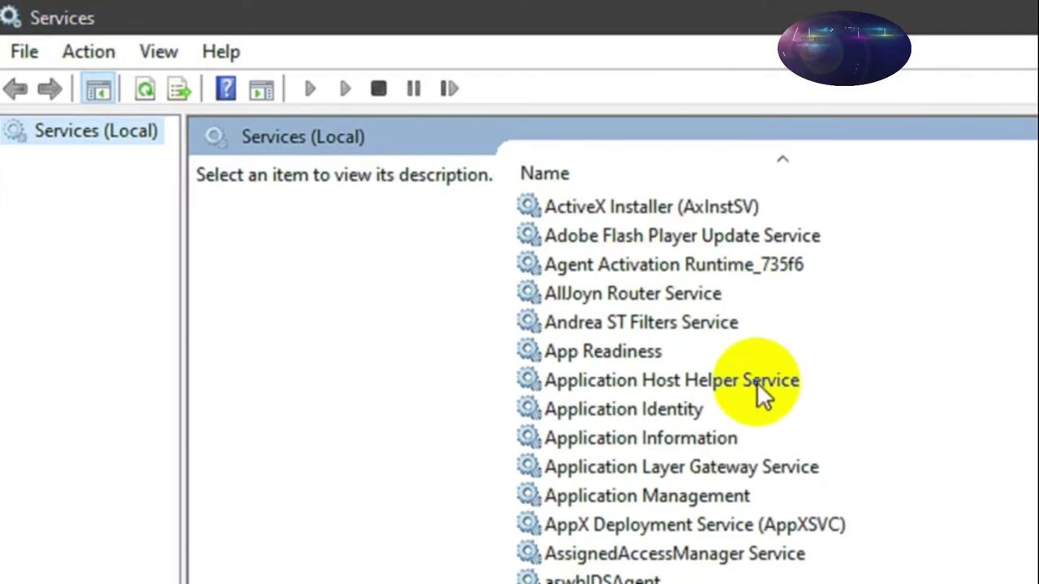
Find the Windows License Manager Service in the services list and open its properties.
drag(1030, 231, 1002, 524)
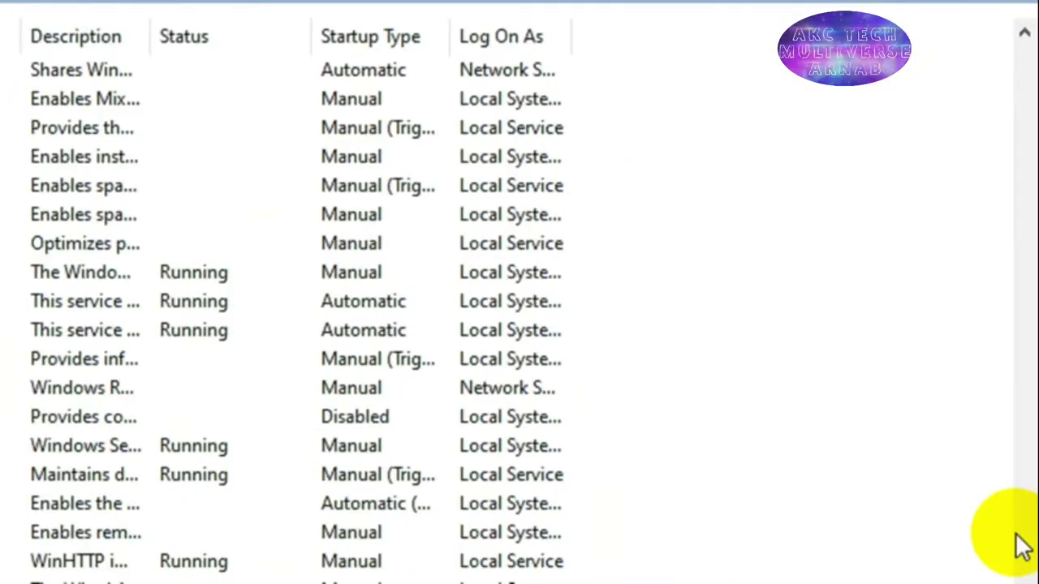
click(1024, 90)
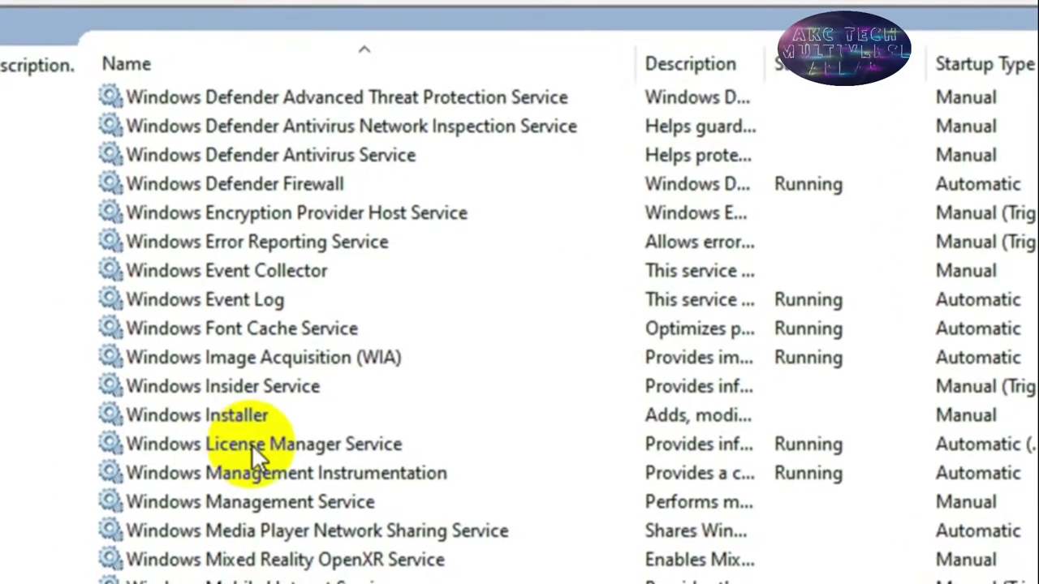
click(162, 475)
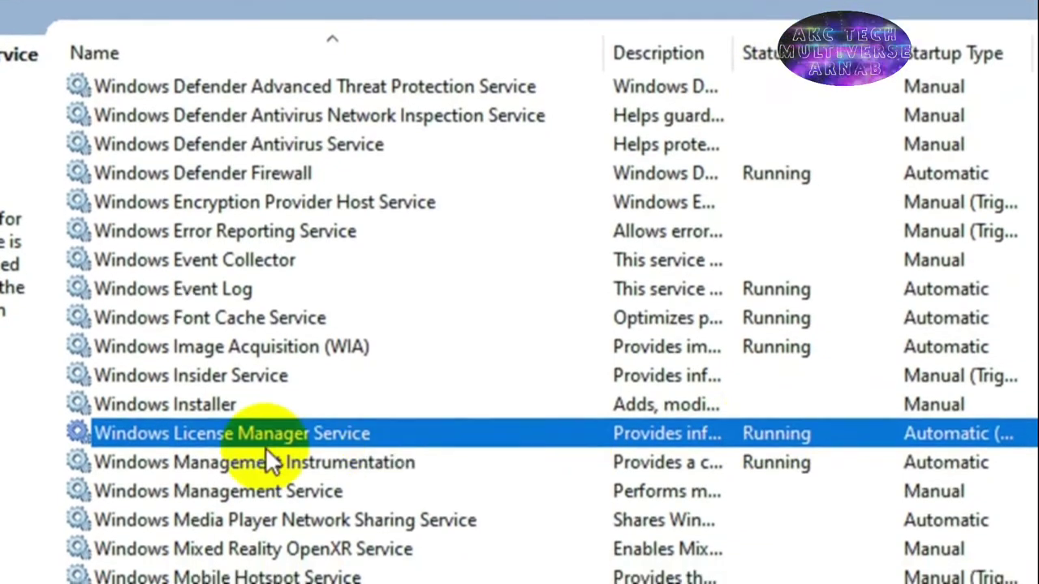
double_click(259, 437)
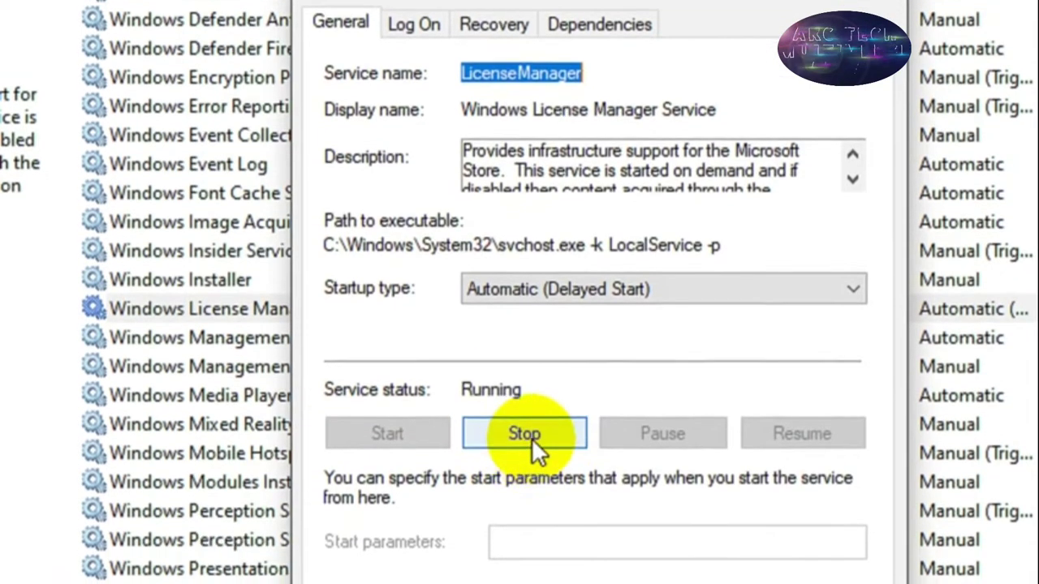
Stop the Windows License Manager Service and set its startup type to Disabled.
click(525, 435)
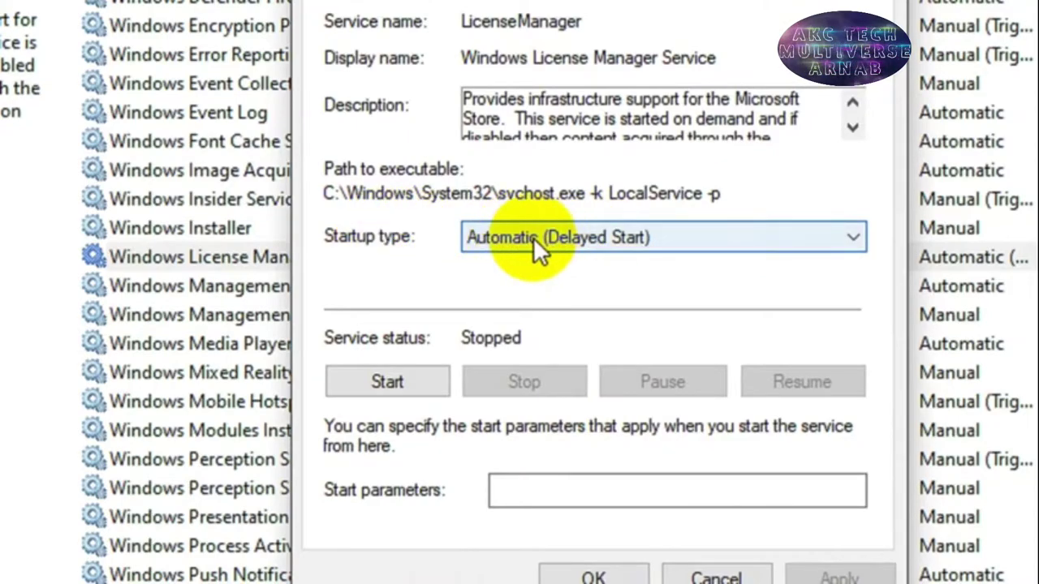
click(566, 240)
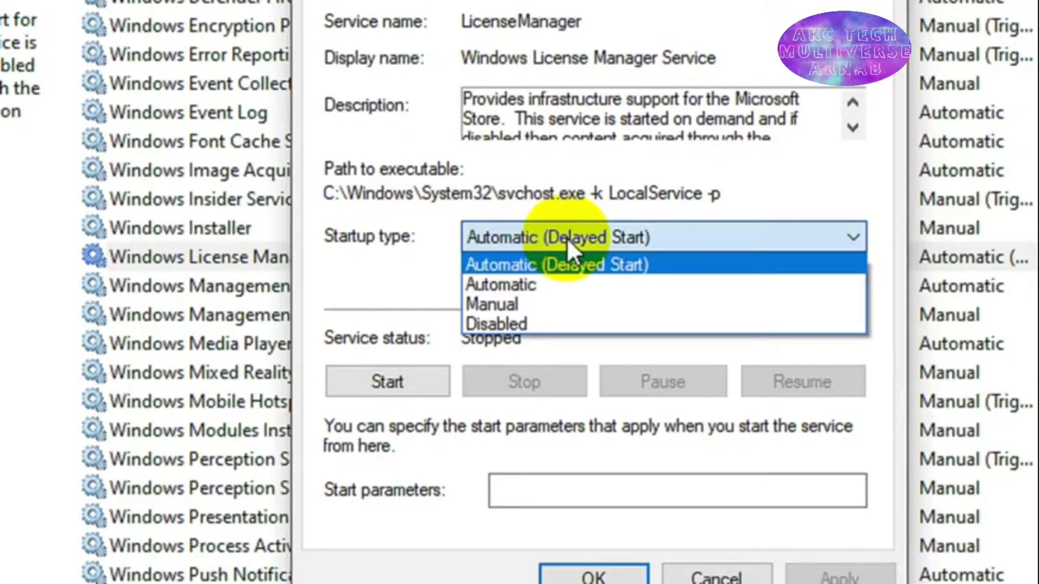
click(513, 322)
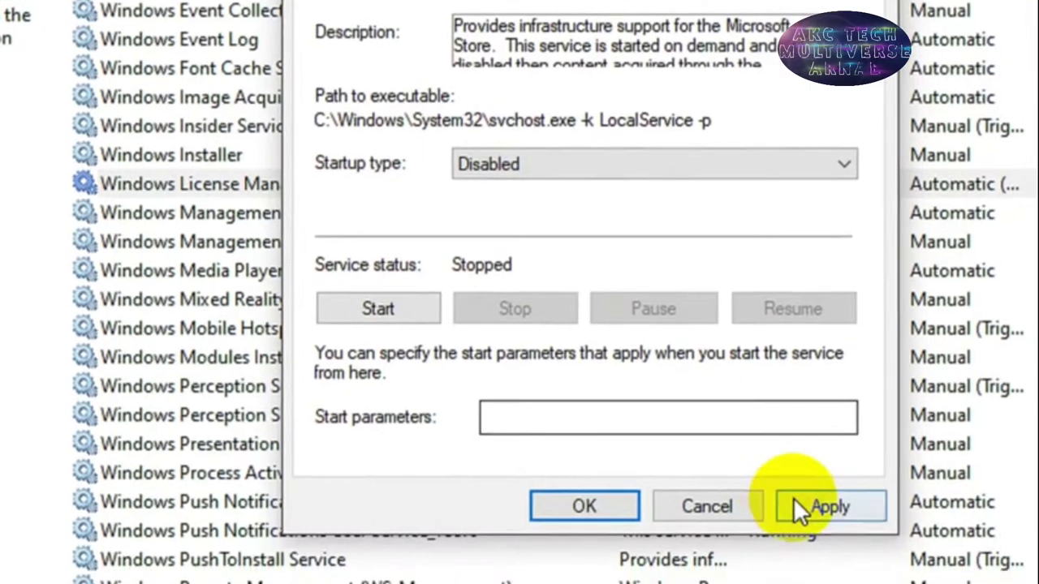
click(839, 576)
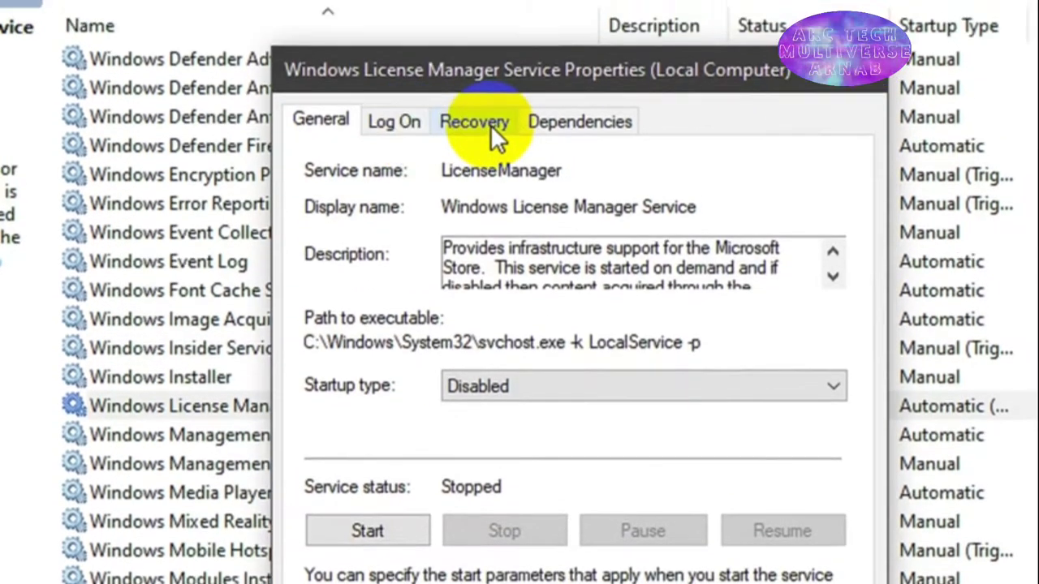
Review the service's failure recovery actions, apply the startup change, and close the properties and the Services console.
click(479, 94)
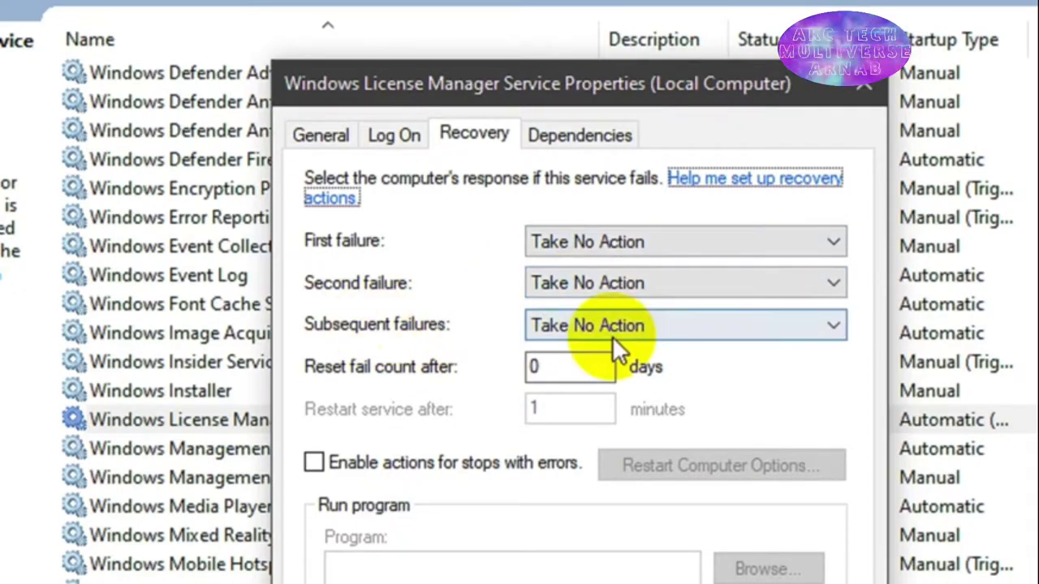
click(320, 135)
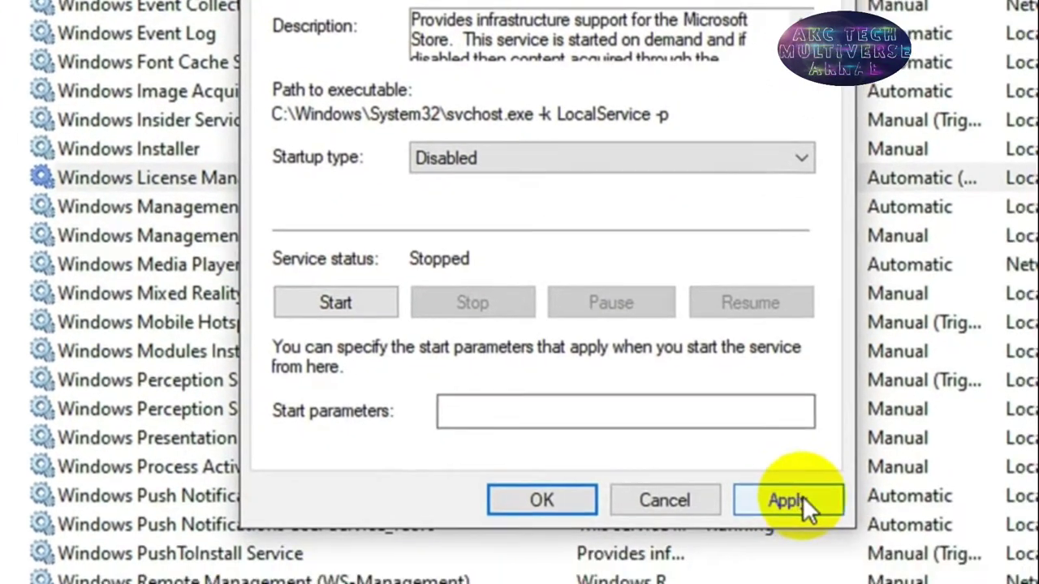
click(807, 537)
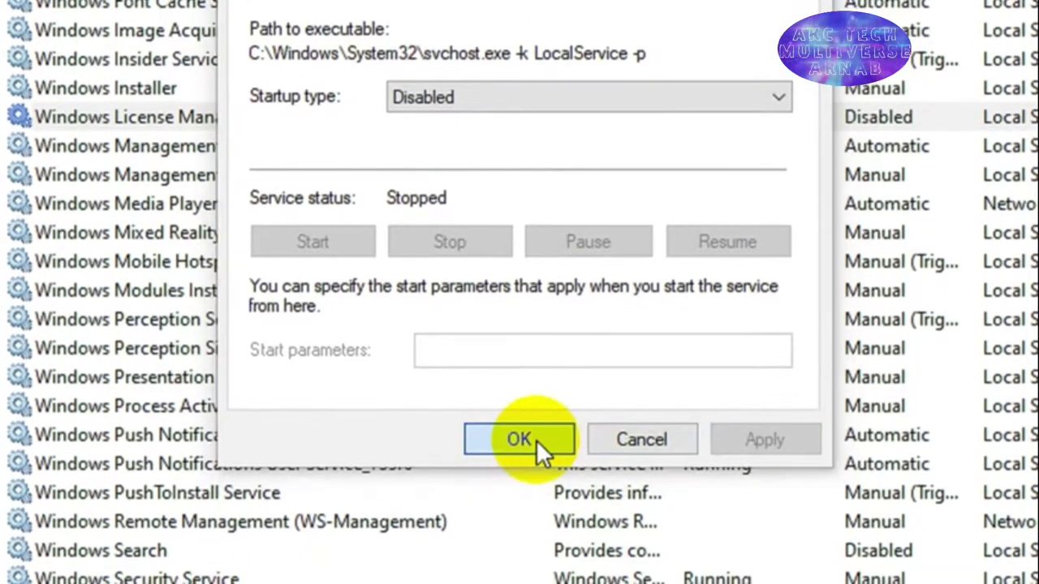
click(519, 438)
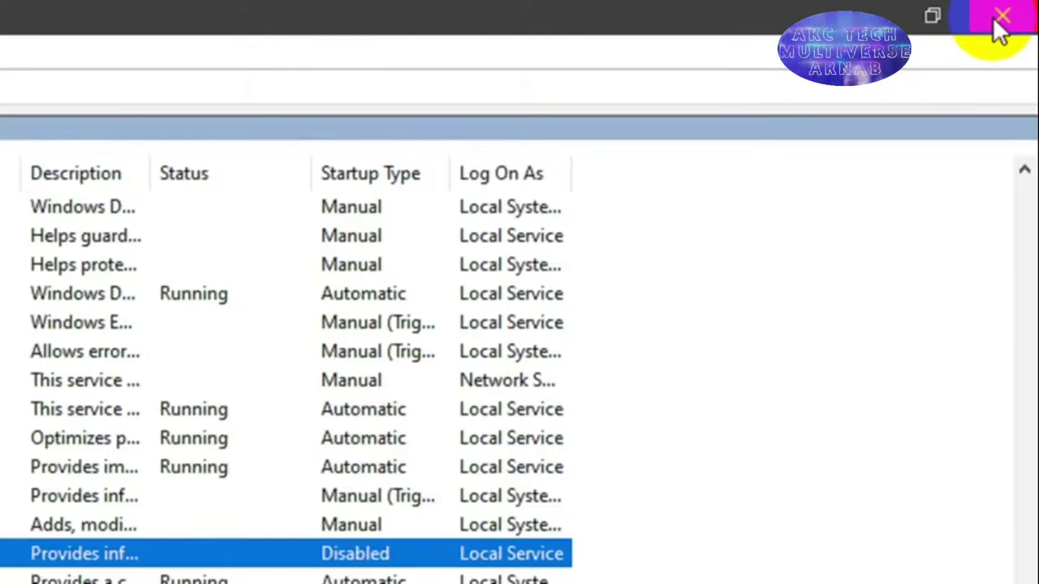
click(999, 30)
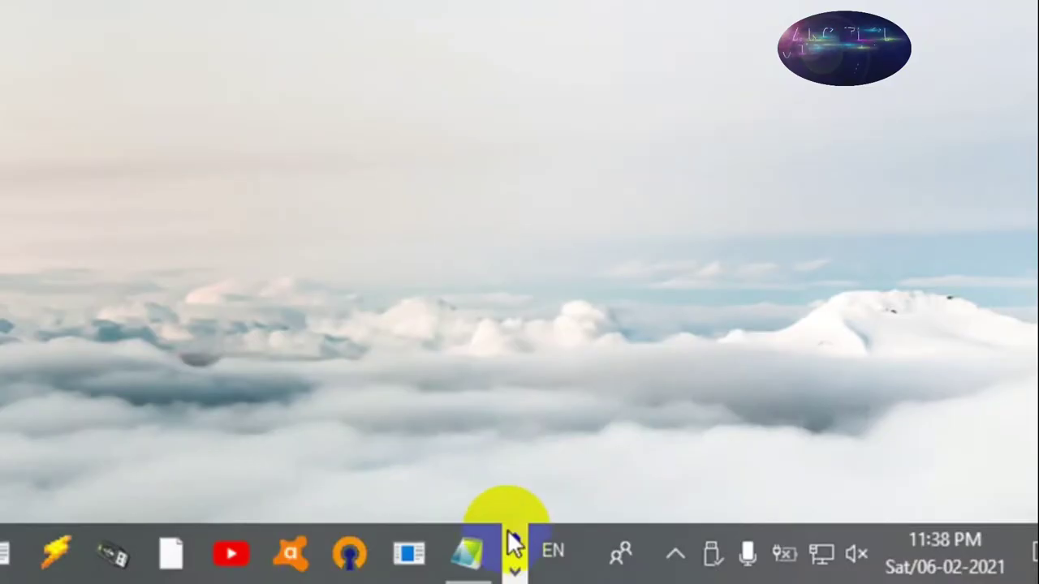
Search Windows for "snip" and launch Snip & Sketch.
click(515, 537)
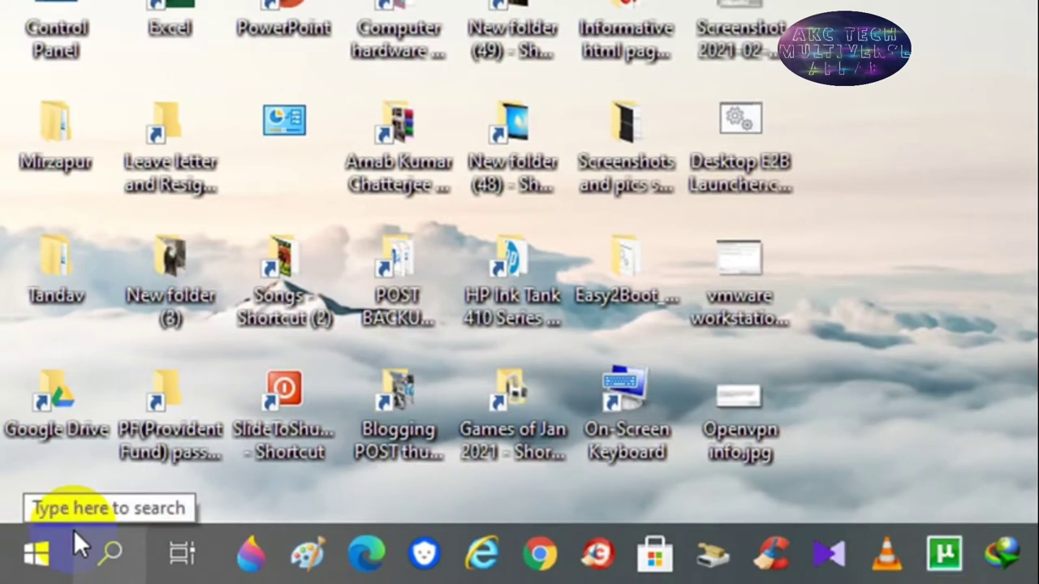
key(super)
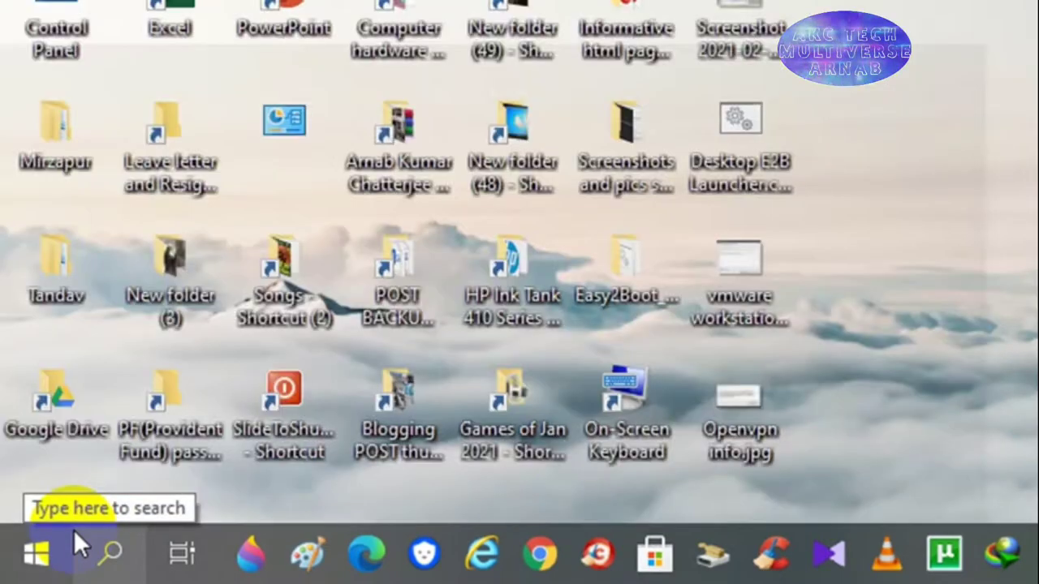
text(cmd)
text(p)
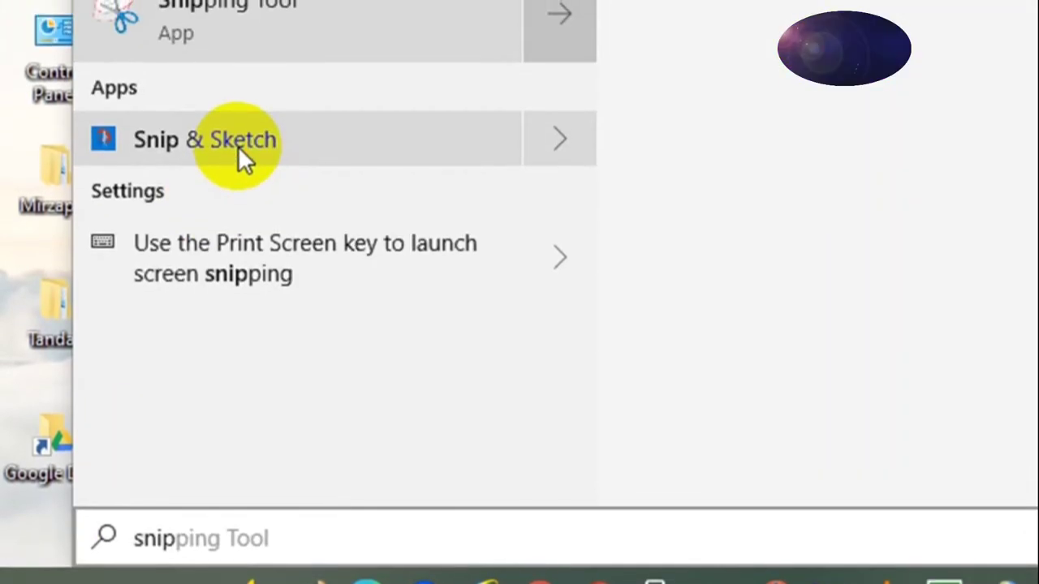
click(244, 148)
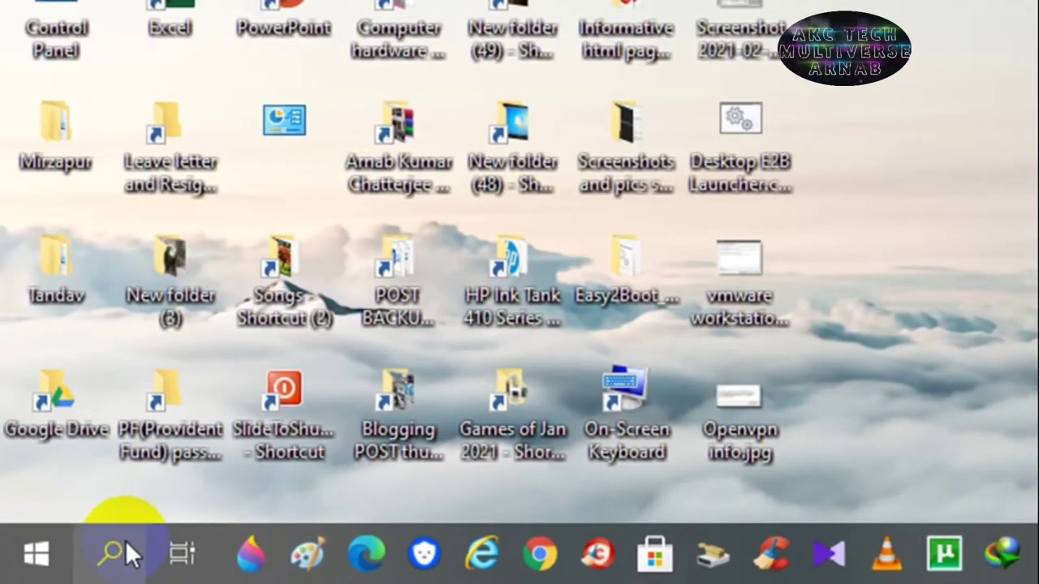
click(126, 552)
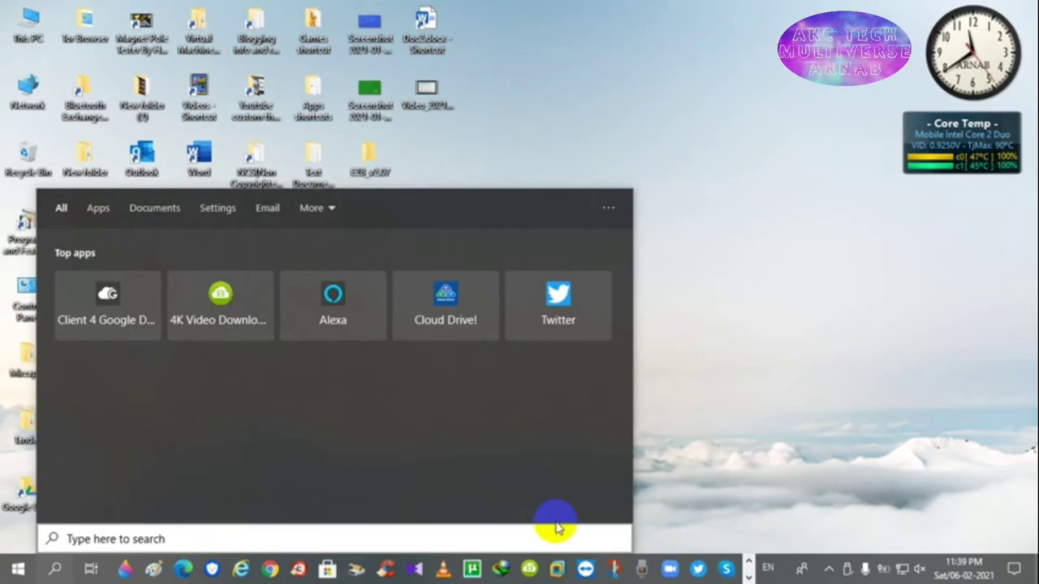
click(879, 418)
key(super)
text(snip)
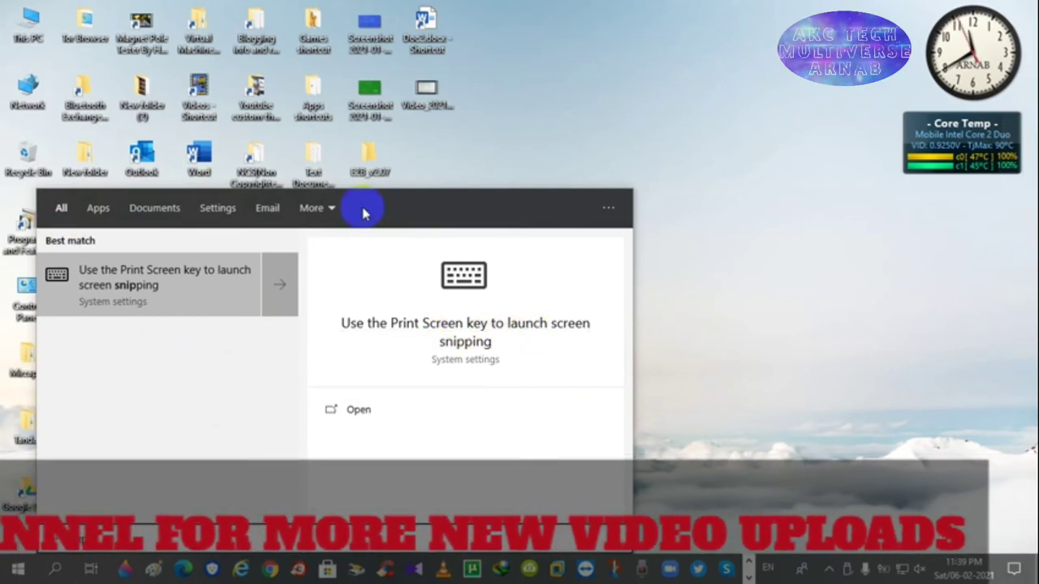
click(725, 239)
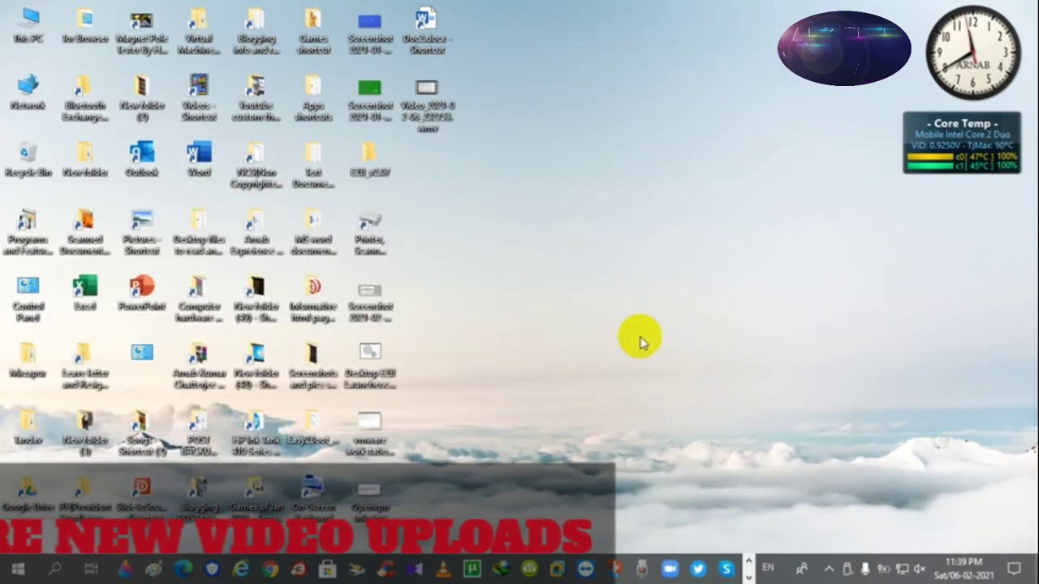
Search for "snip" once more and launch Snip & Sketch again to test how it opens.
key(super)
text(snip)
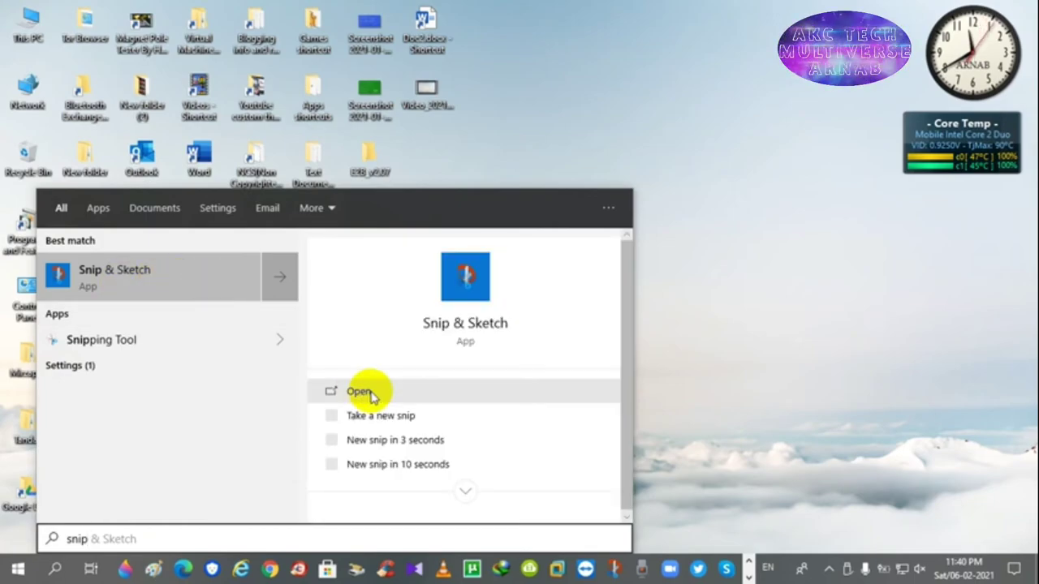
click(364, 396)
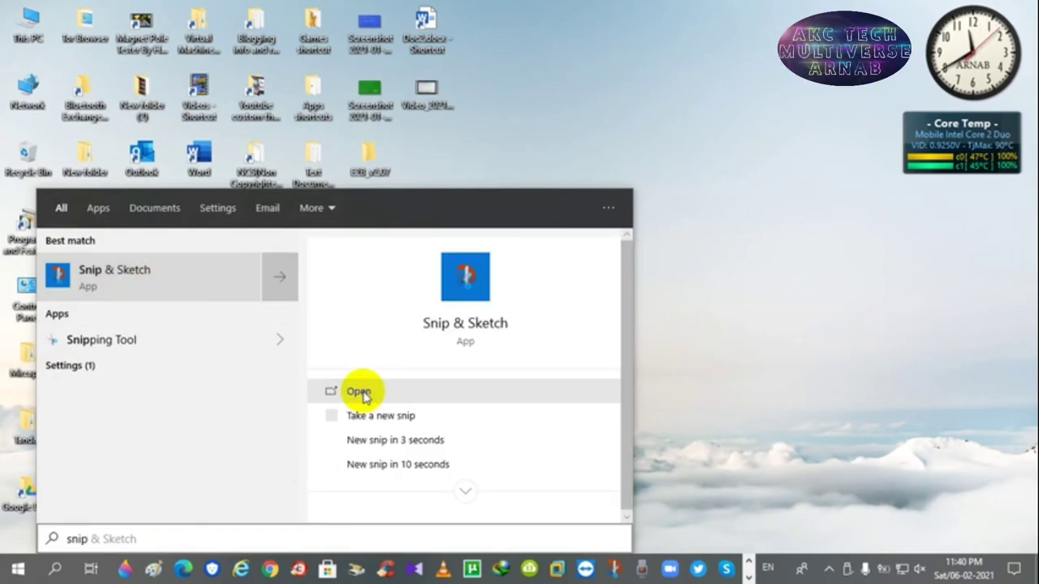
click(809, 327)
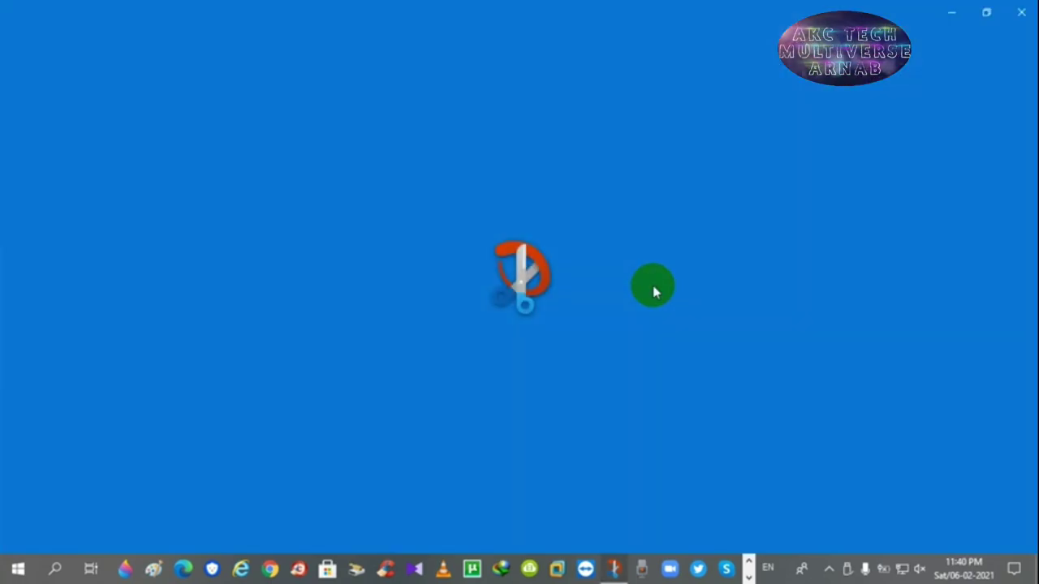
click(654, 290)
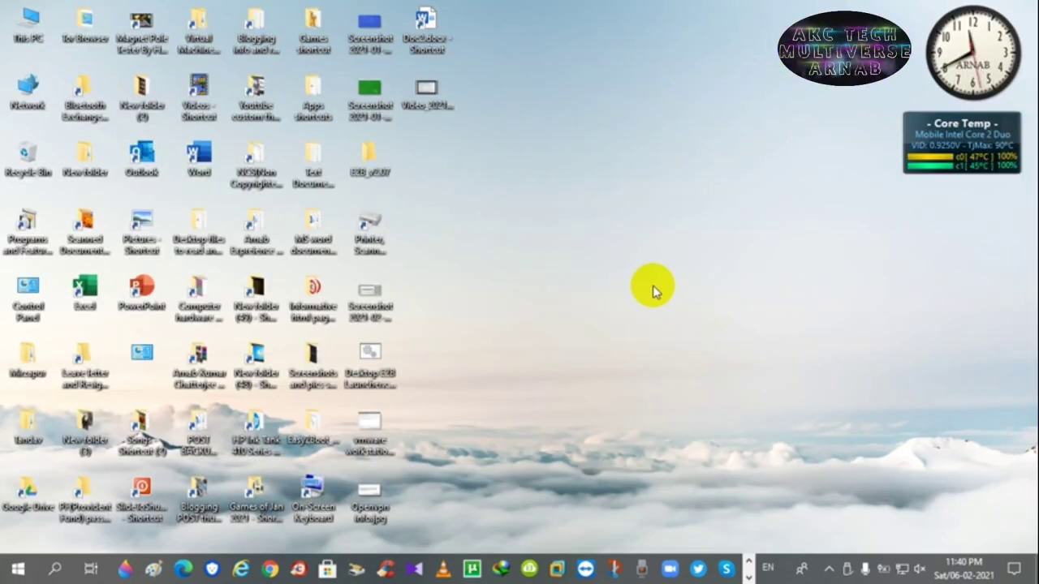
click(631, 218)
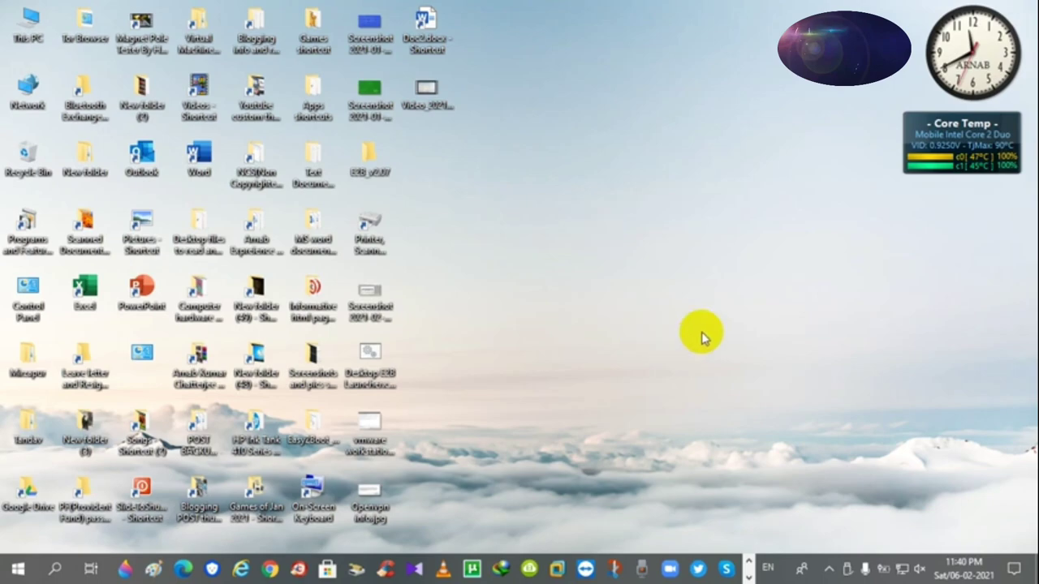